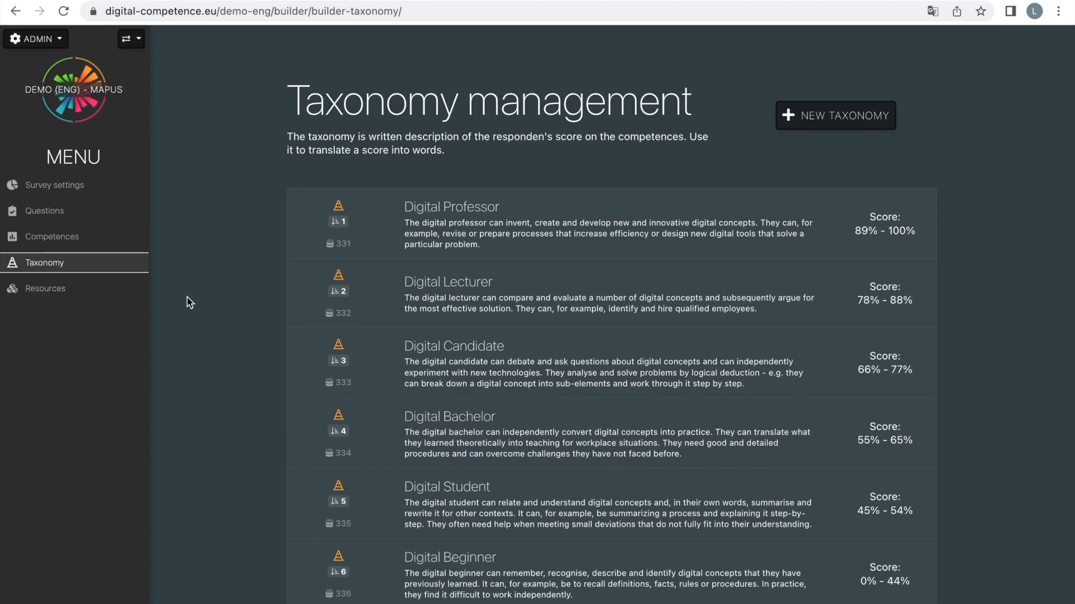
# Examine the order, score range, title and description settings of the Digital Professor taxonomy
pyautogui.scroll(-1, 187, 298)
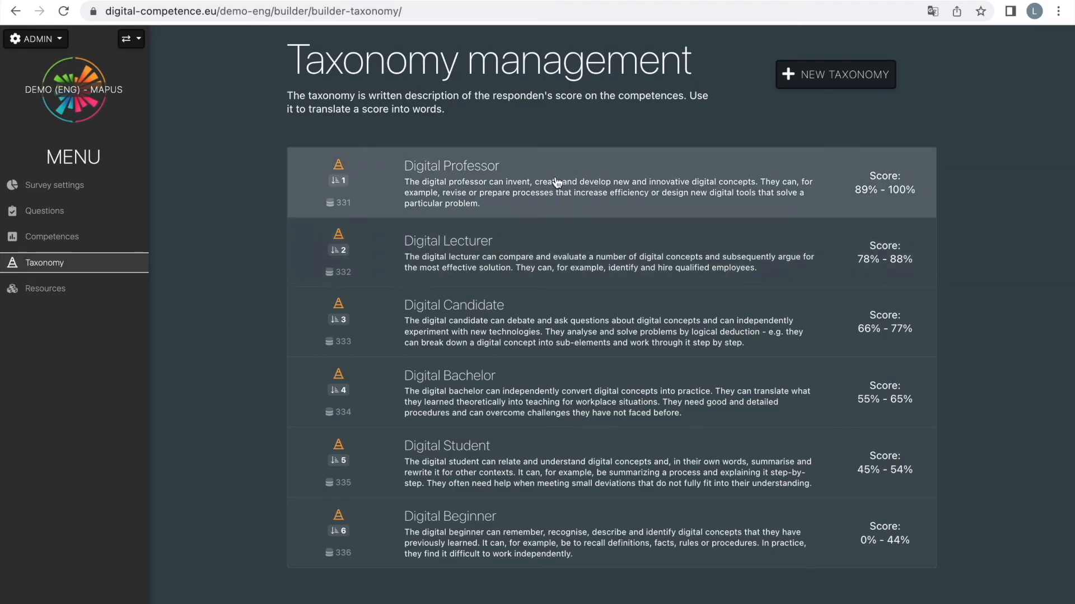
pyautogui.click(557, 182)
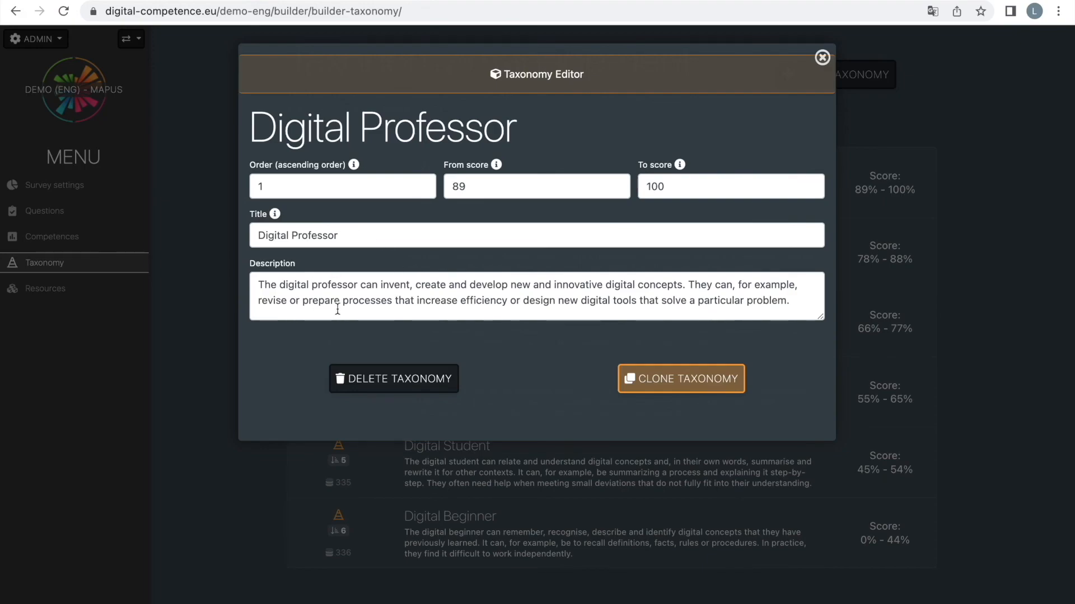
pyautogui.click(982, 197)
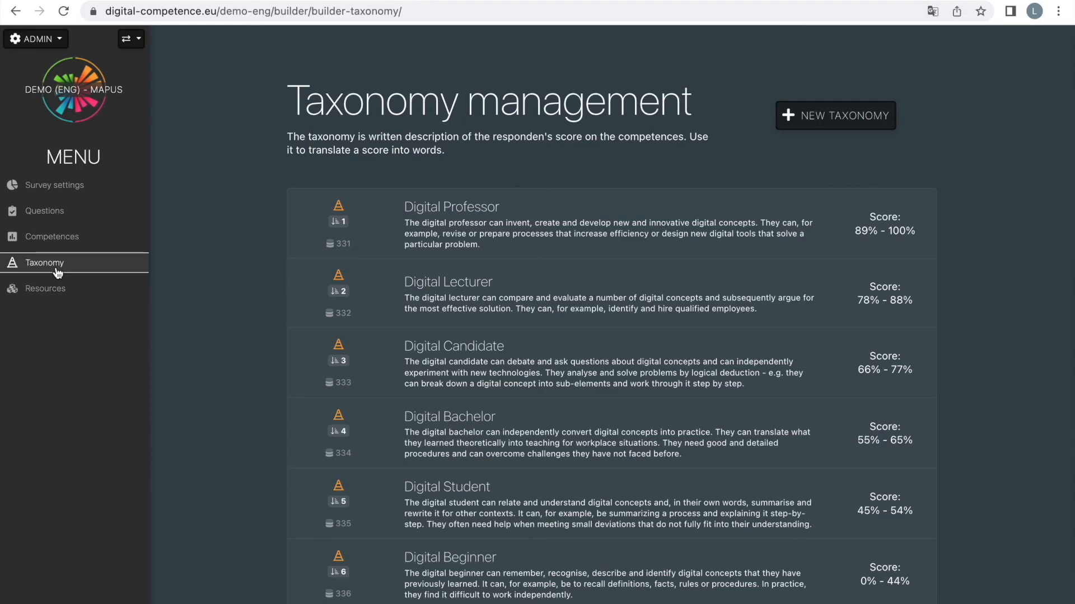
# Look through the resource cards and their types on the resource management page
pyautogui.click(56, 298)
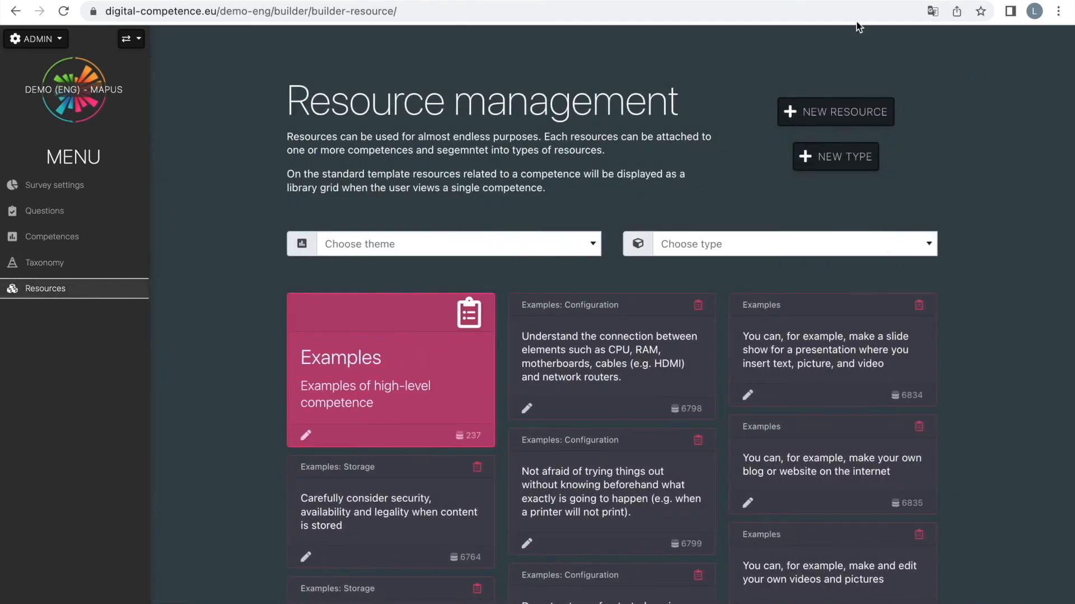
pyautogui.scroll(-13, 1065, 355)
pyautogui.scroll(-20, 1066, 355)
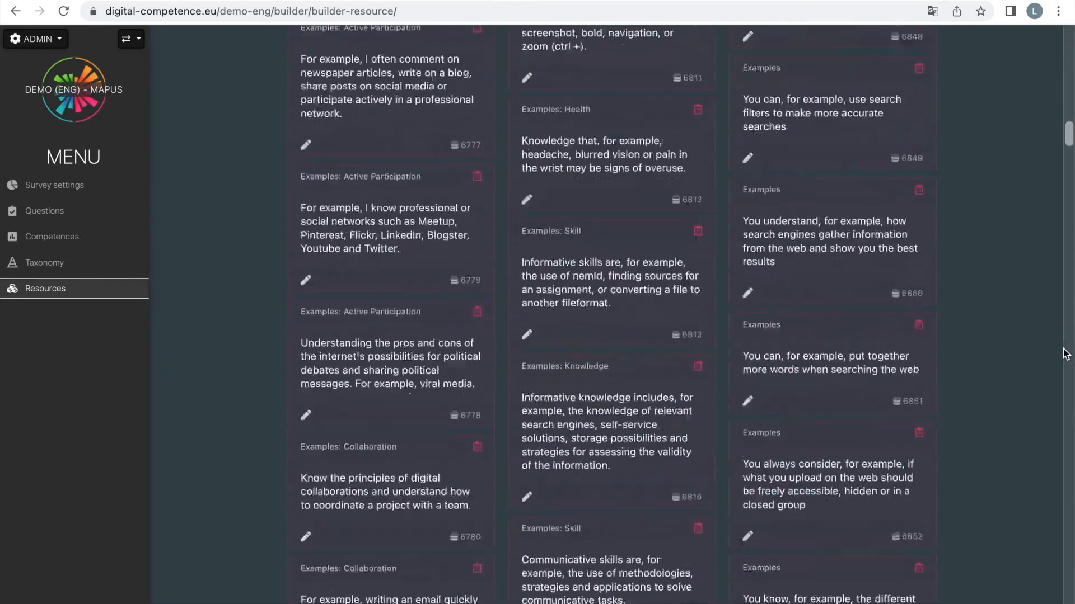
pyautogui.scroll(-10, 1066, 353)
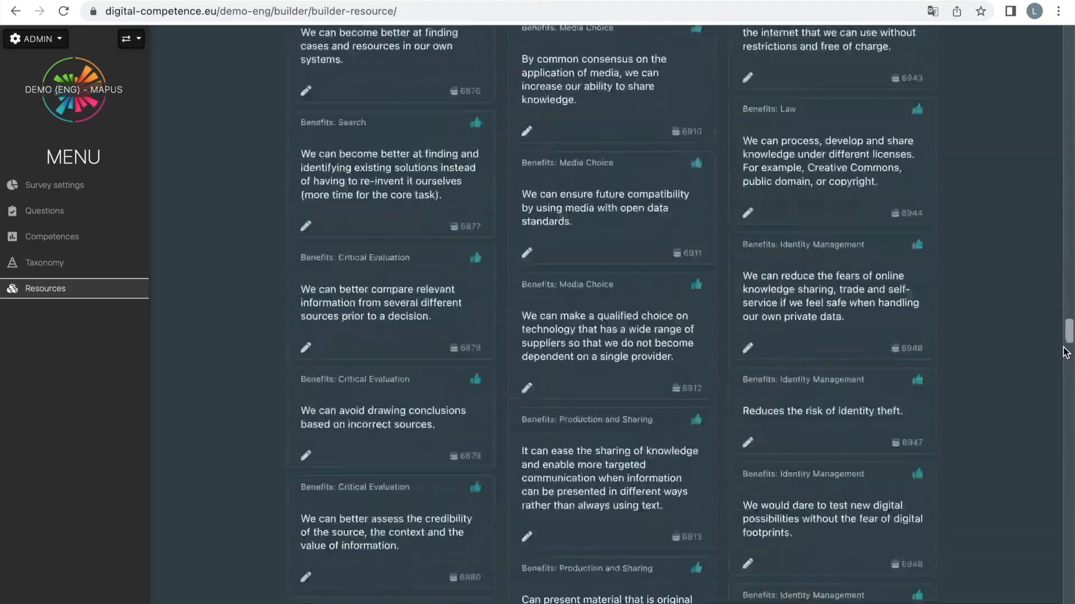
pyautogui.scroll(20, 1065, 352)
pyautogui.scroll(20, 1065, 353)
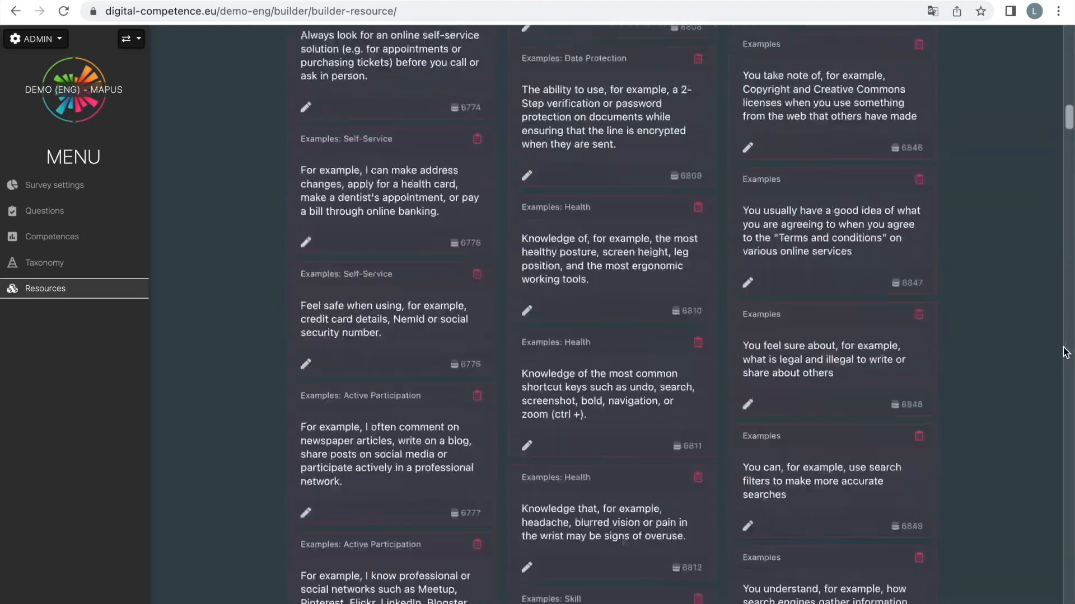
pyautogui.scroll(3, 1066, 352)
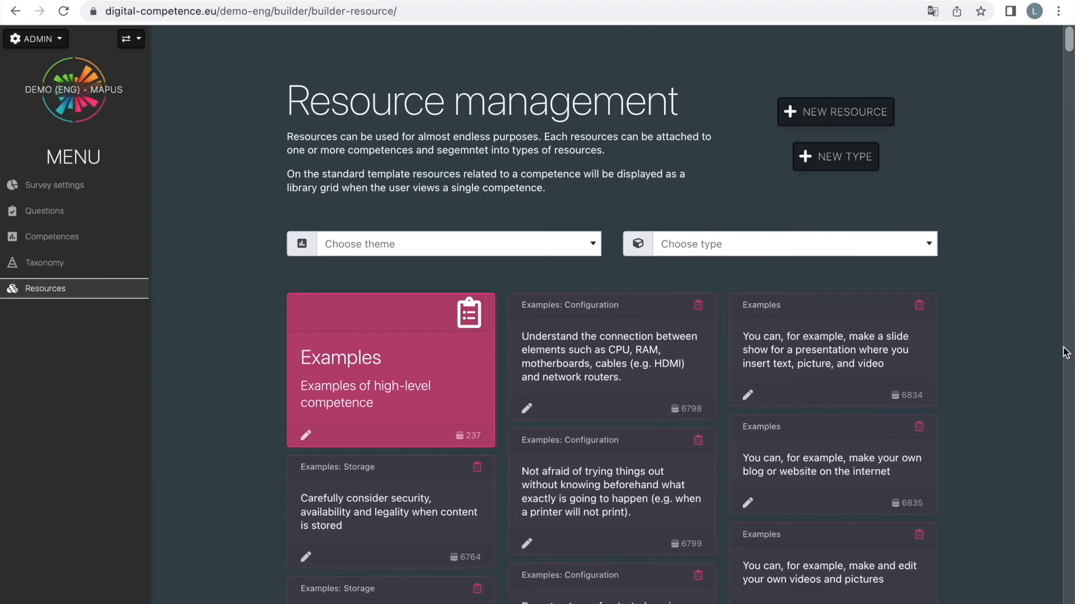
pyautogui.scroll(-15, 1065, 352)
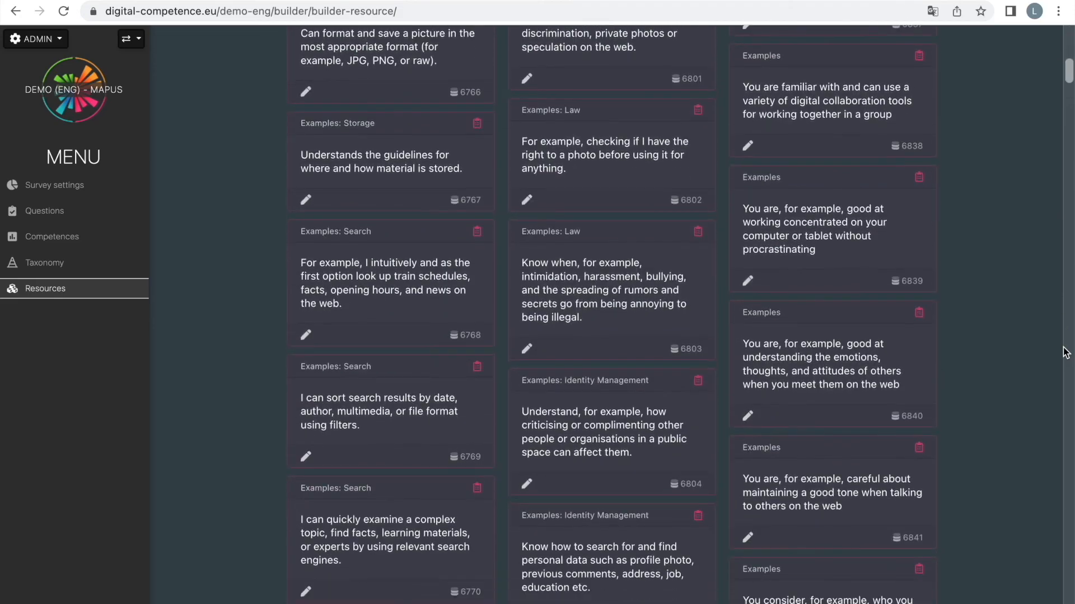
pyautogui.scroll(15, 1065, 353)
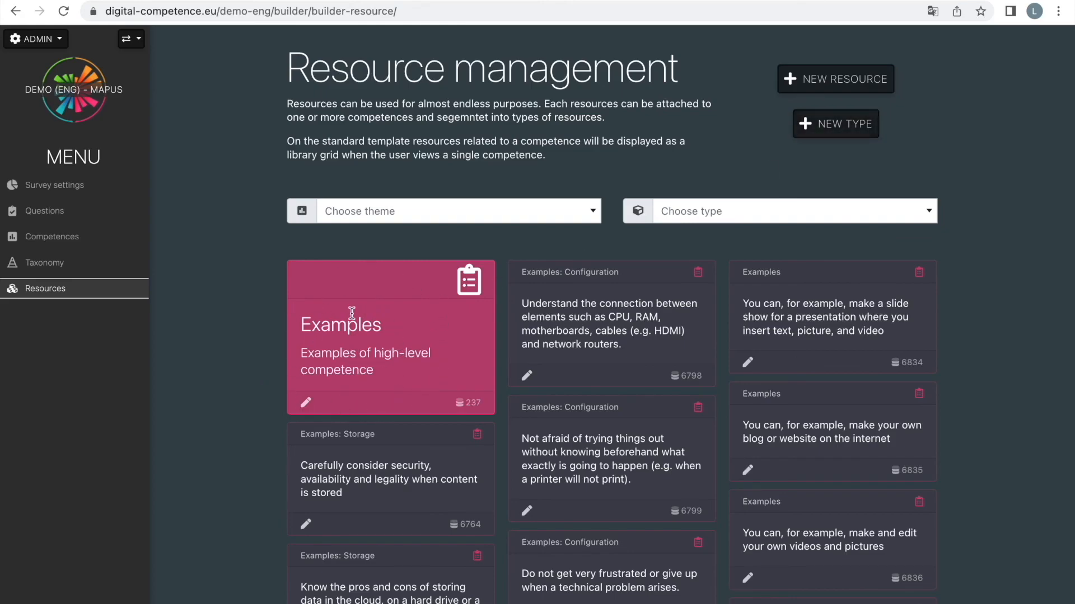
# Create a new resource type with the title "TRAINING"
pyautogui.click(830, 130)
pyautogui.click(419, 195)
pyautogui.press('BackSpace')
pyautogui.press('BackSpace')
pyautogui.press('BackSpace')
pyautogui.press('BackSpace')
pyautogui.press('BackSpace')
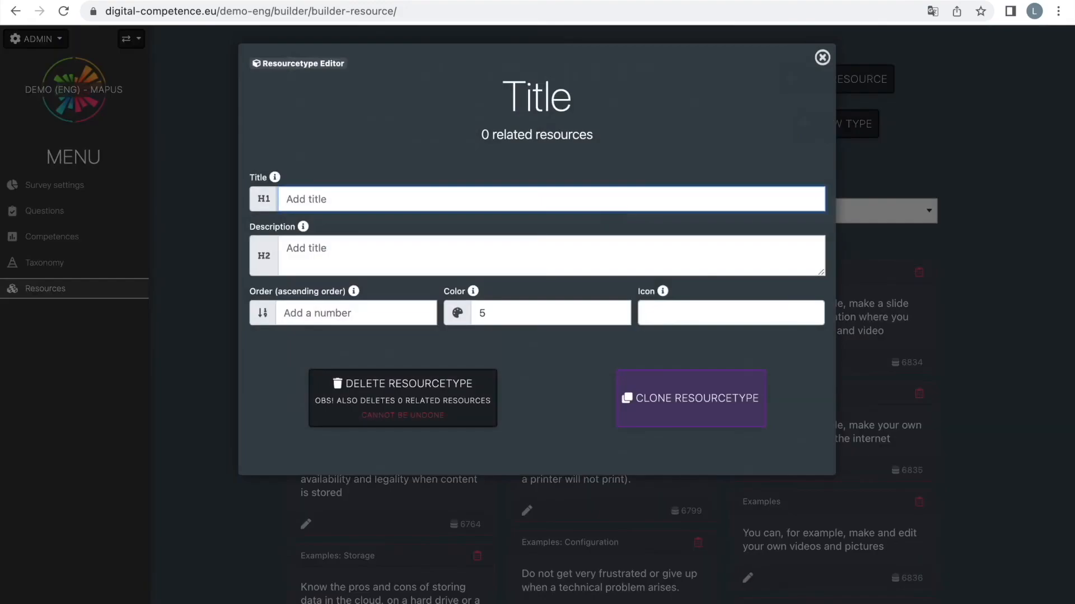
pyautogui.write('TRAI')
pyautogui.write('NING')
# Set the new resource type's description to "Test Test" and close its editor
pyautogui.click(346, 241)
pyautogui.write('Test ')
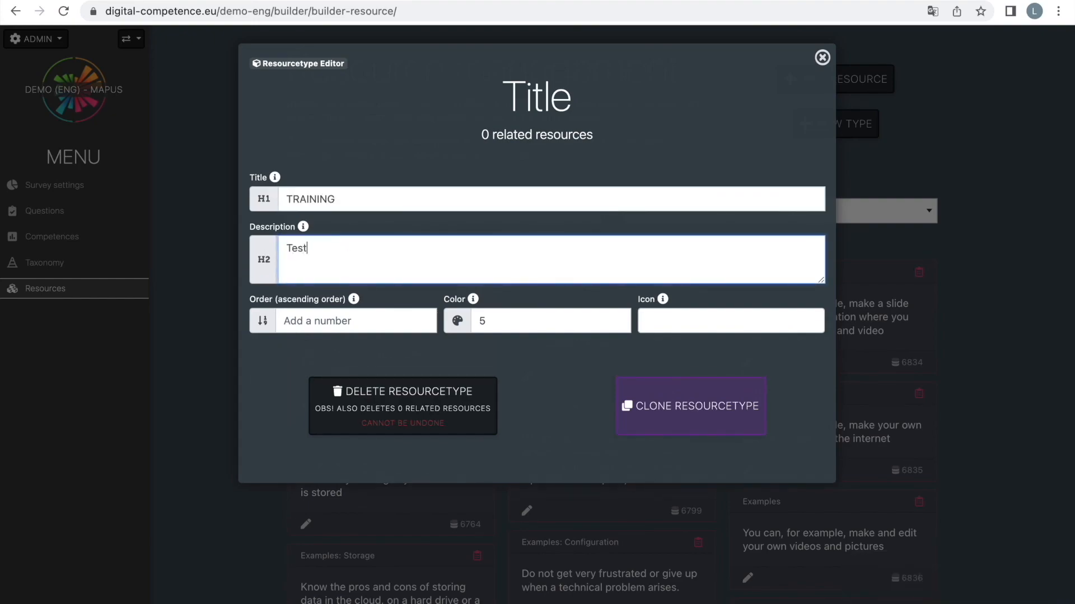
pyautogui.write('Test')
pyautogui.moveTo(659, 303)
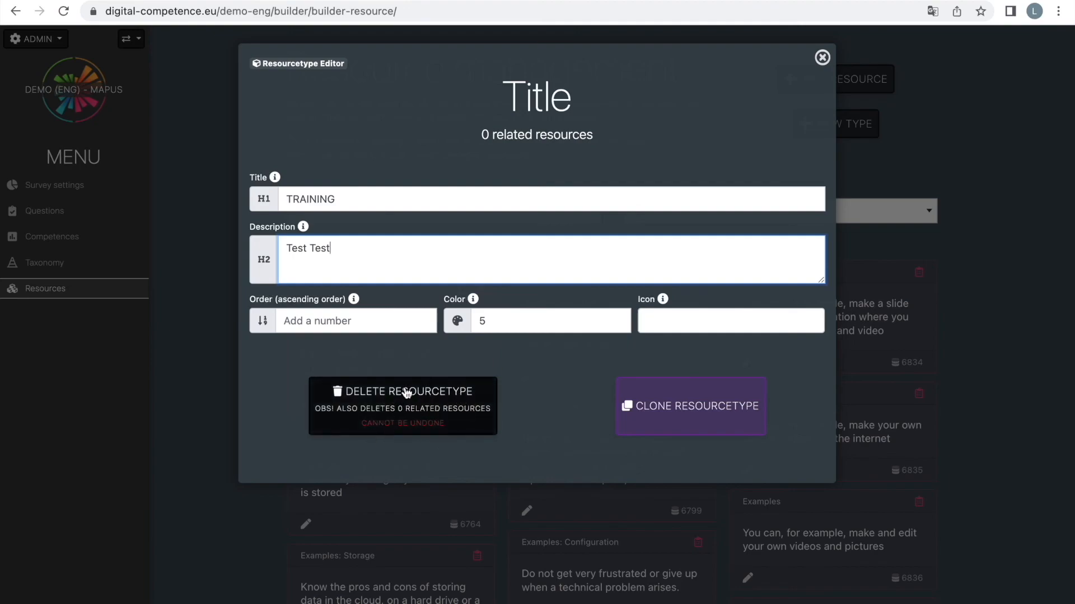
pyautogui.click(992, 292)
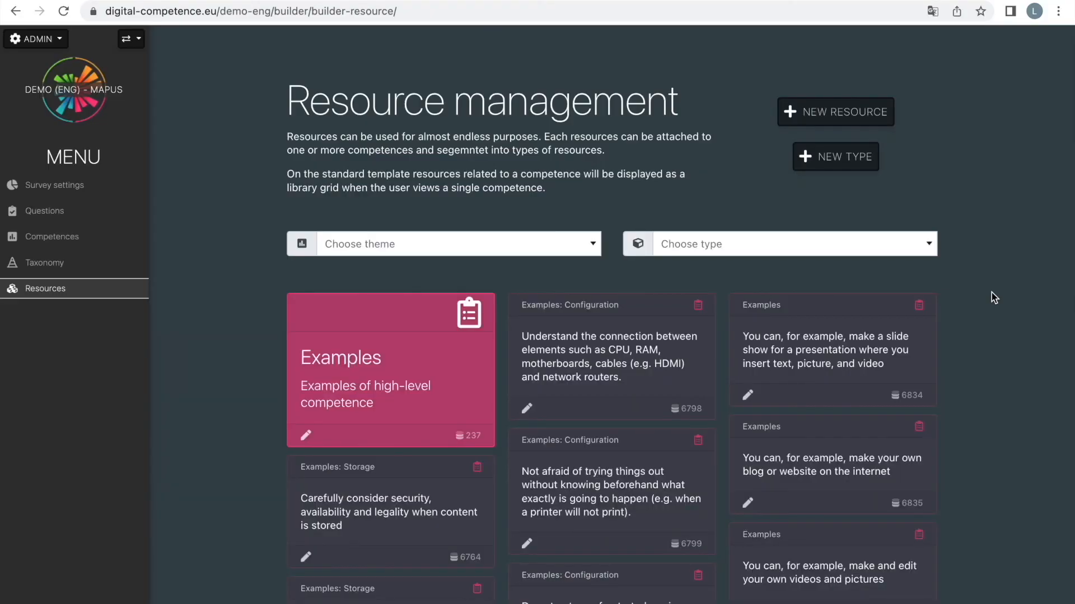
# Start a new resource and assign it the TRAINING type, leaving its theme/competence empty
pyautogui.scroll(-20, 992, 292)
pyautogui.scroll(-20, 992, 292)
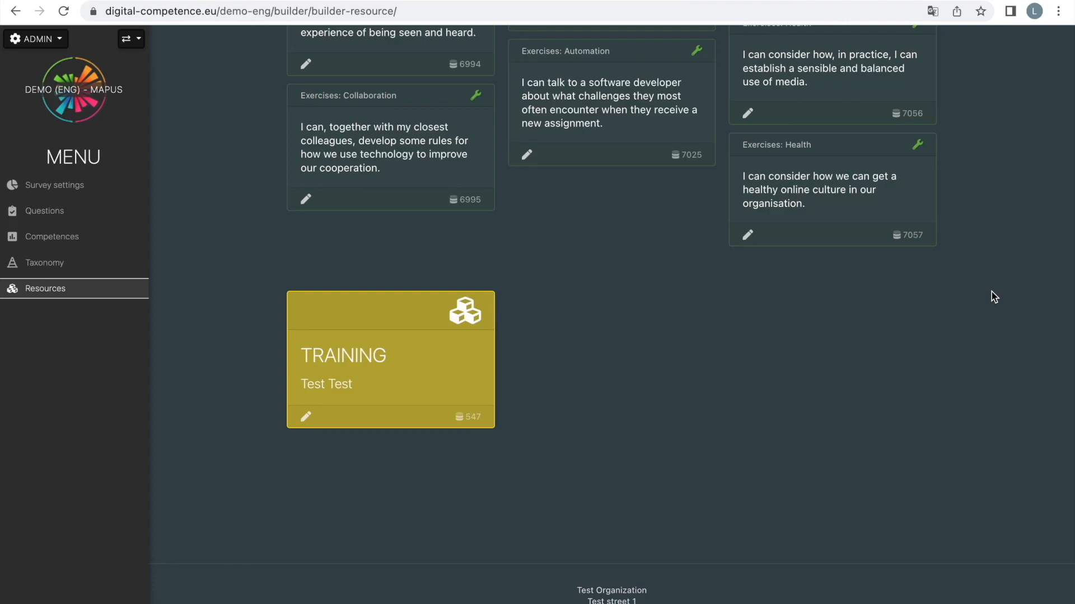
pyautogui.scroll(15, 991, 292)
pyautogui.scroll(20, 991, 294)
pyautogui.scroll(20, 992, 296)
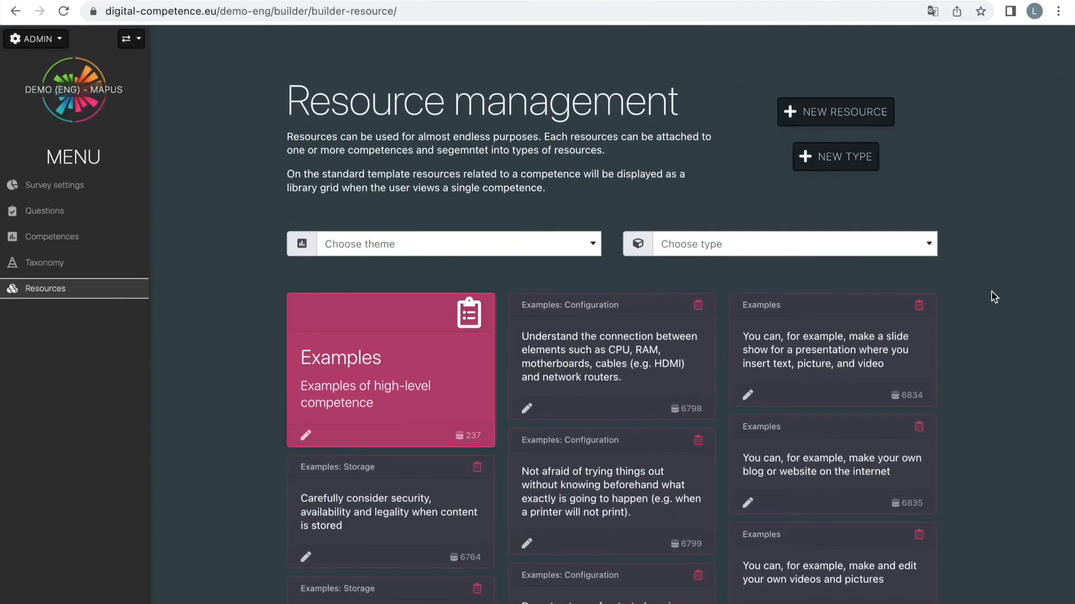
pyautogui.click(826, 110)
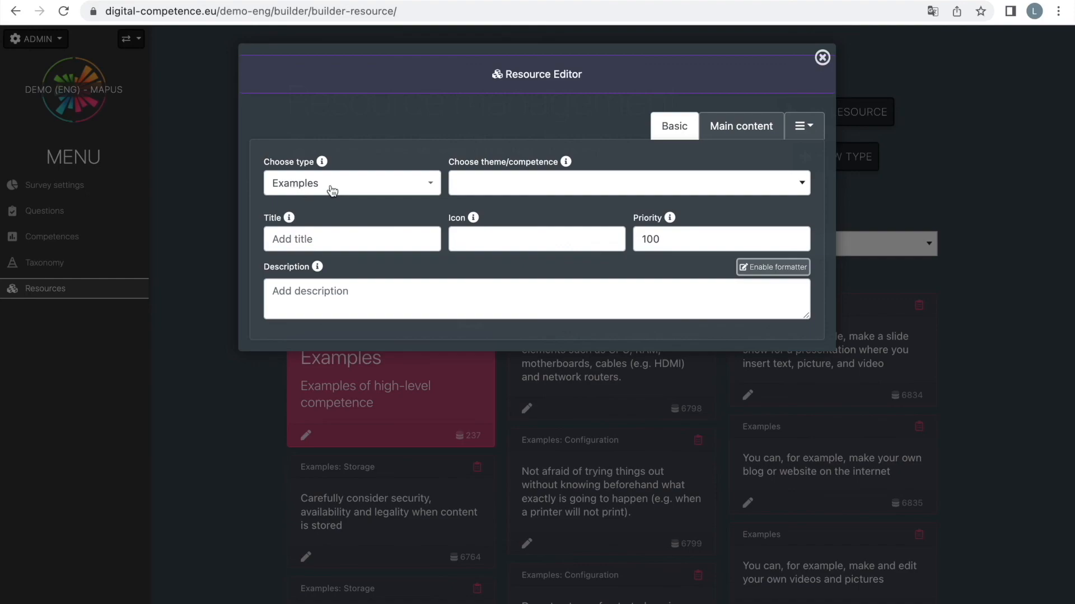
pyautogui.click(372, 192)
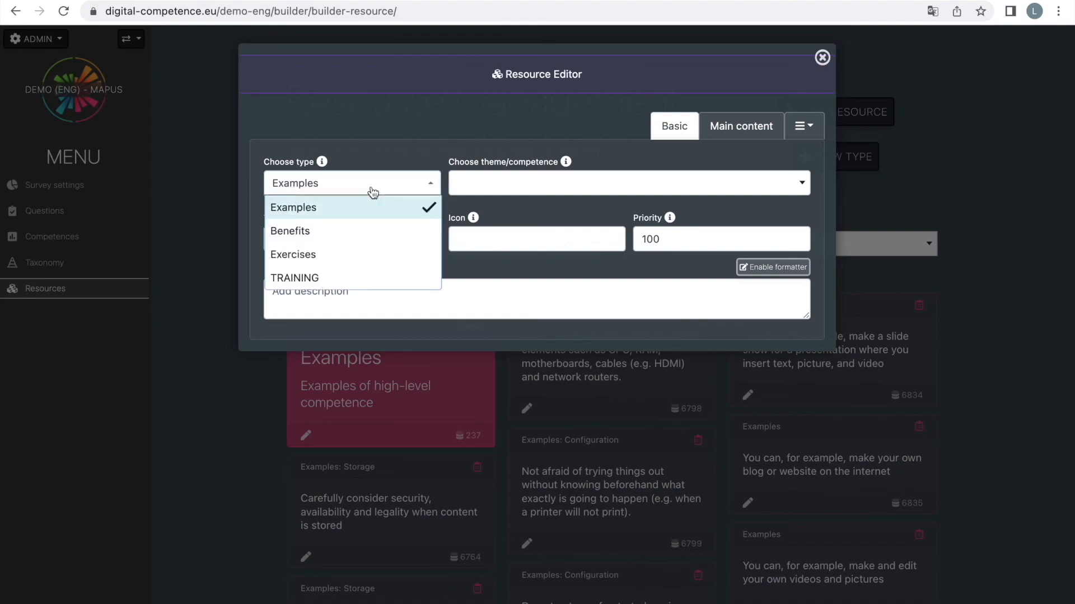
pyautogui.click(338, 277)
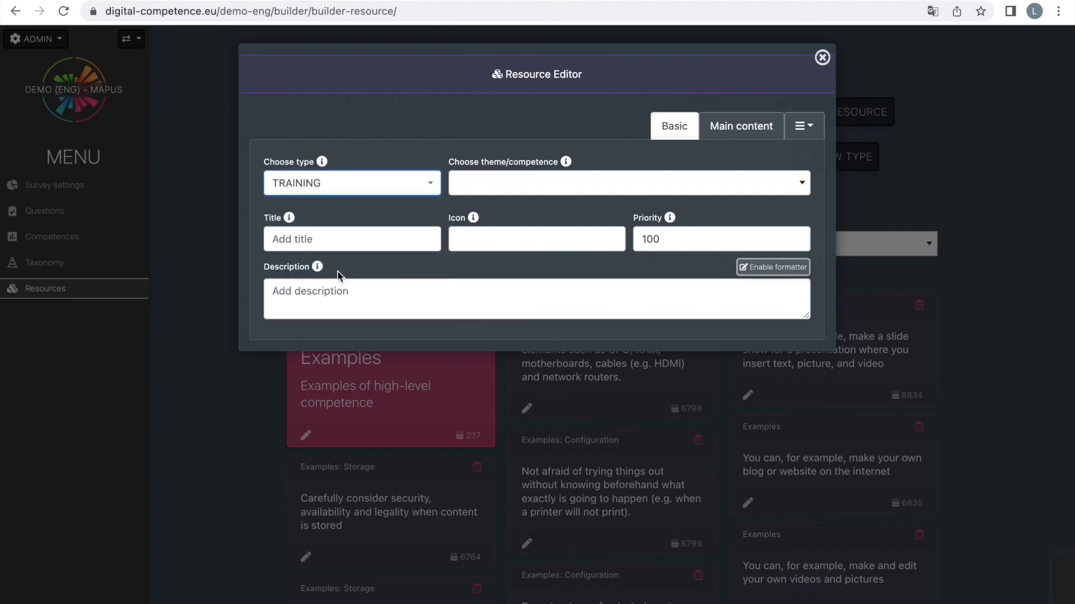
pyautogui.click(546, 190)
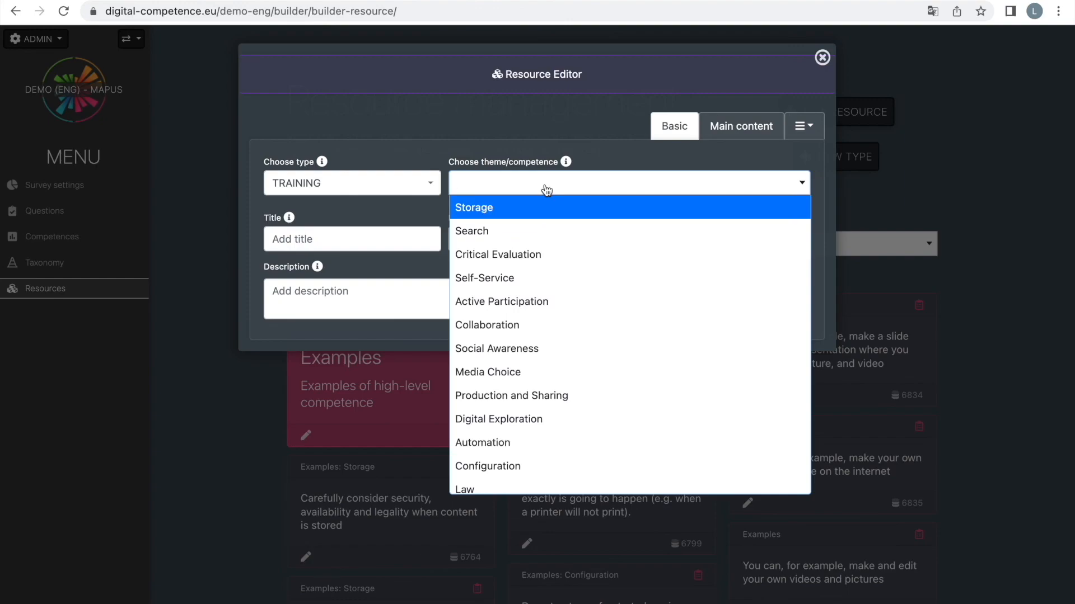
pyautogui.press('Escape')
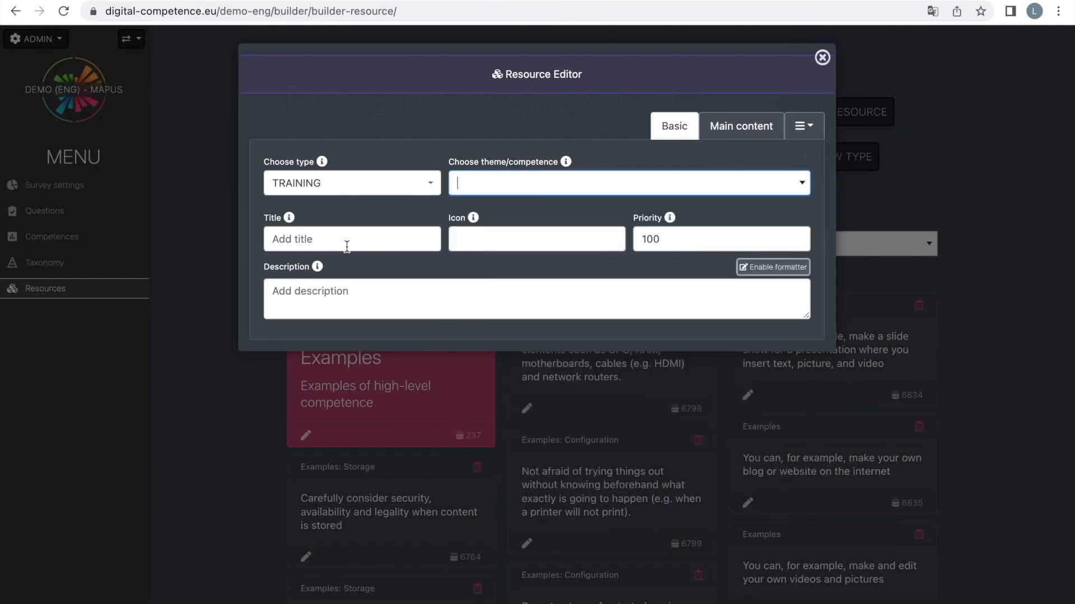
# Title the new resource "Test" and close its editor
pyautogui.click(347, 246)
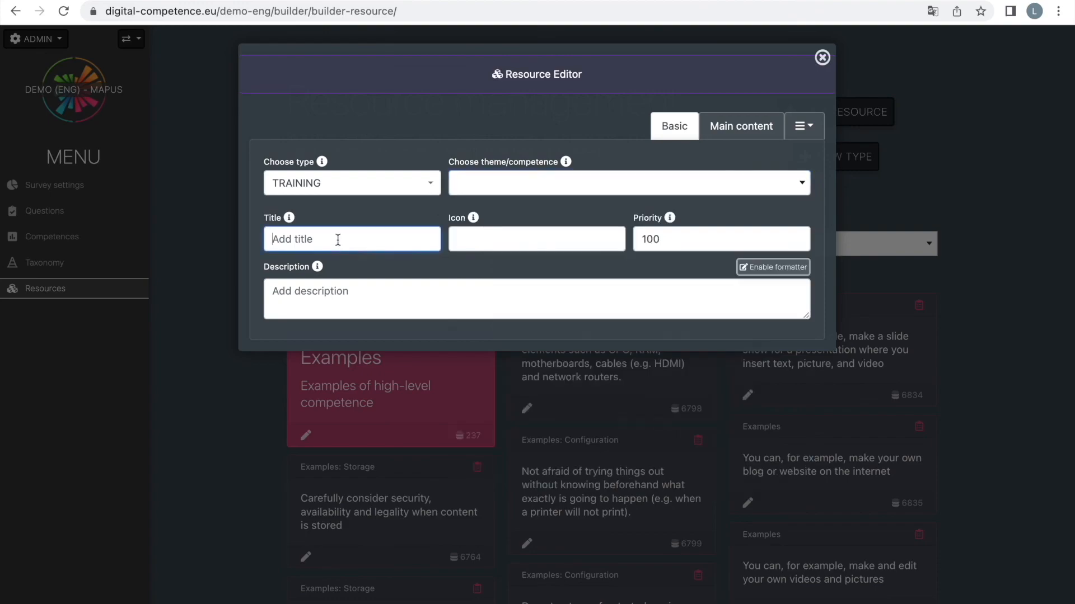
pyautogui.write('Tr')
pyautogui.press('BackSpace')
pyautogui.write('est')
pyautogui.moveTo(669, 218)
pyautogui.click(973, 206)
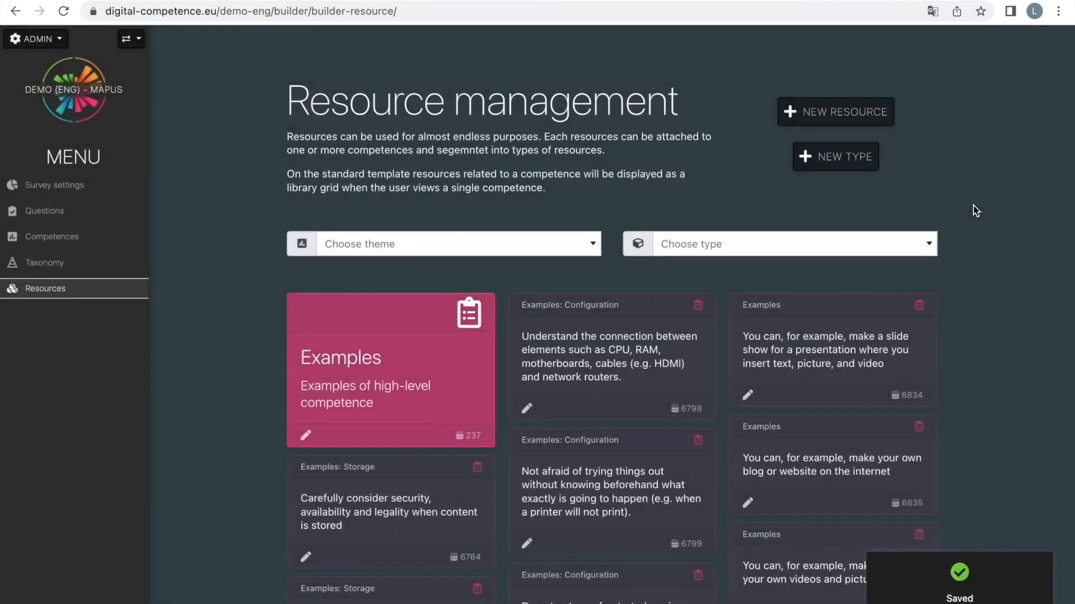
# Add the description "Test test" to the new resource under the TRAINING type
pyautogui.scroll(-20, 975, 210)
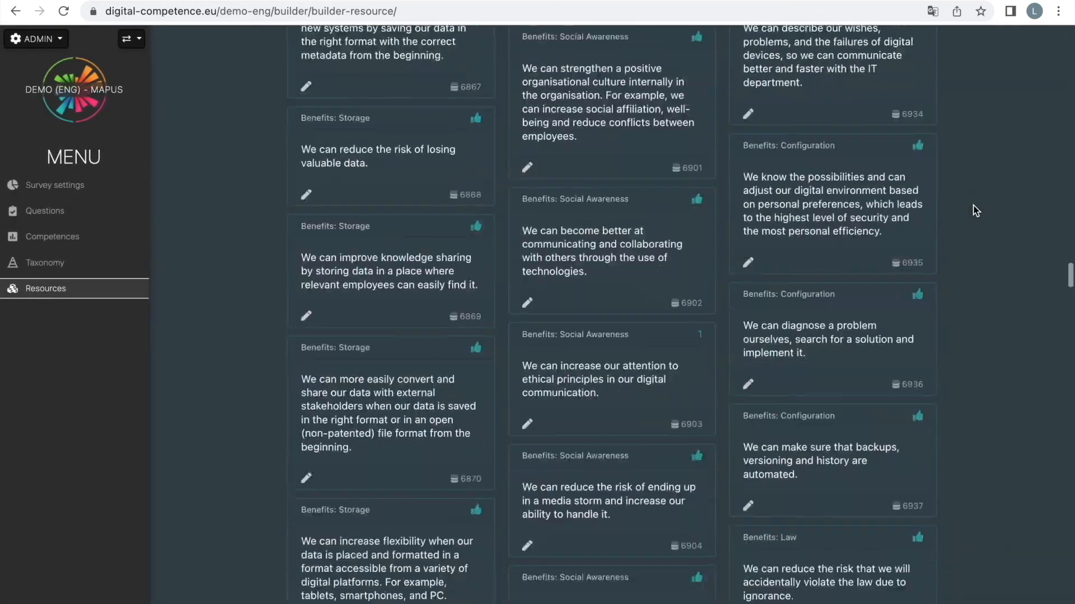
pyautogui.scroll(-20, 974, 211)
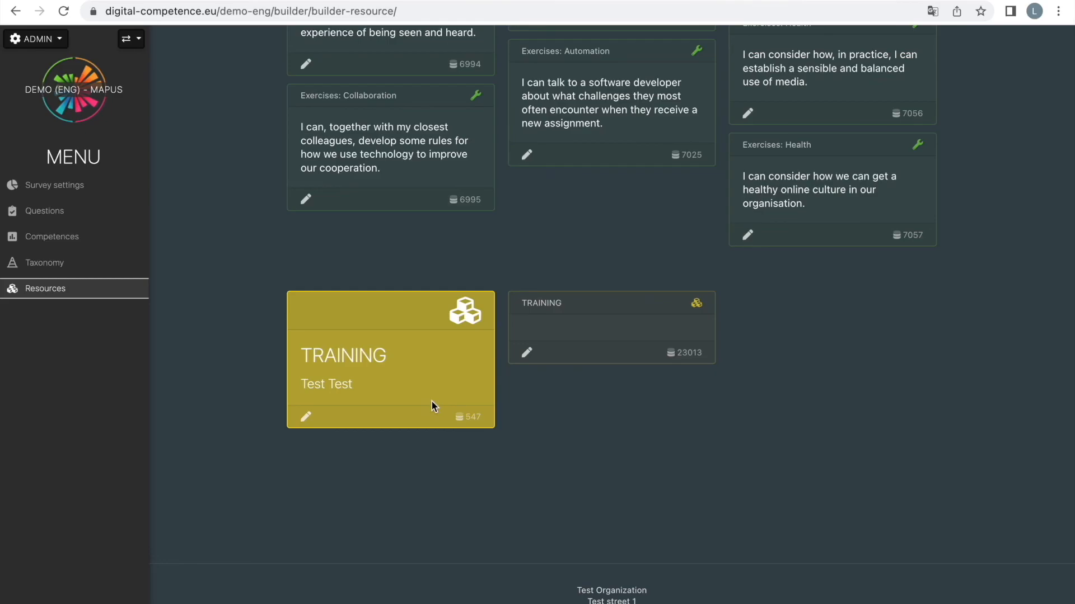
pyautogui.click(529, 354)
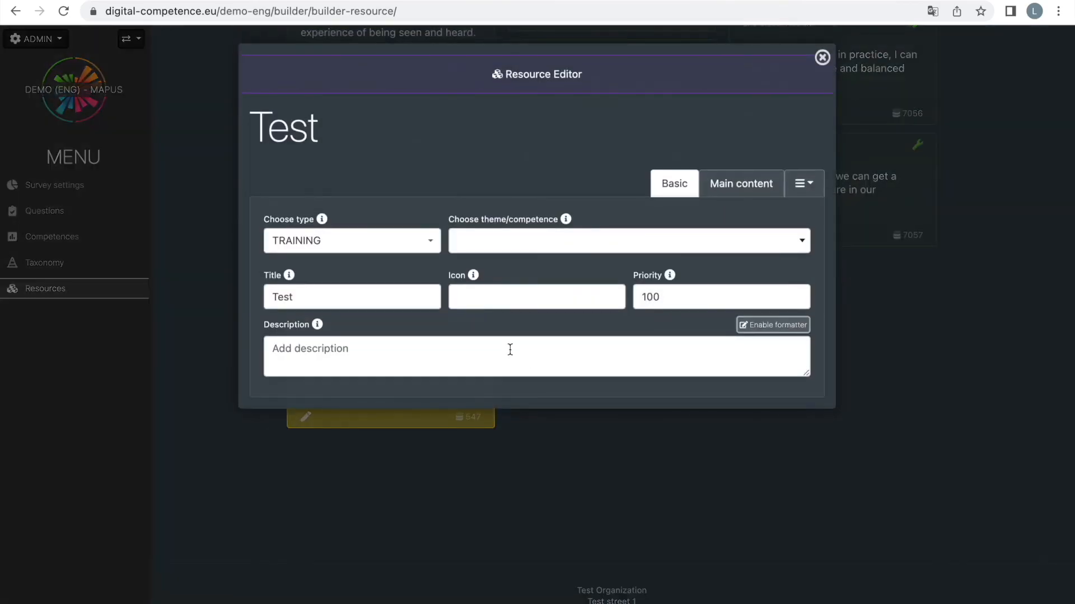
pyautogui.click(363, 302)
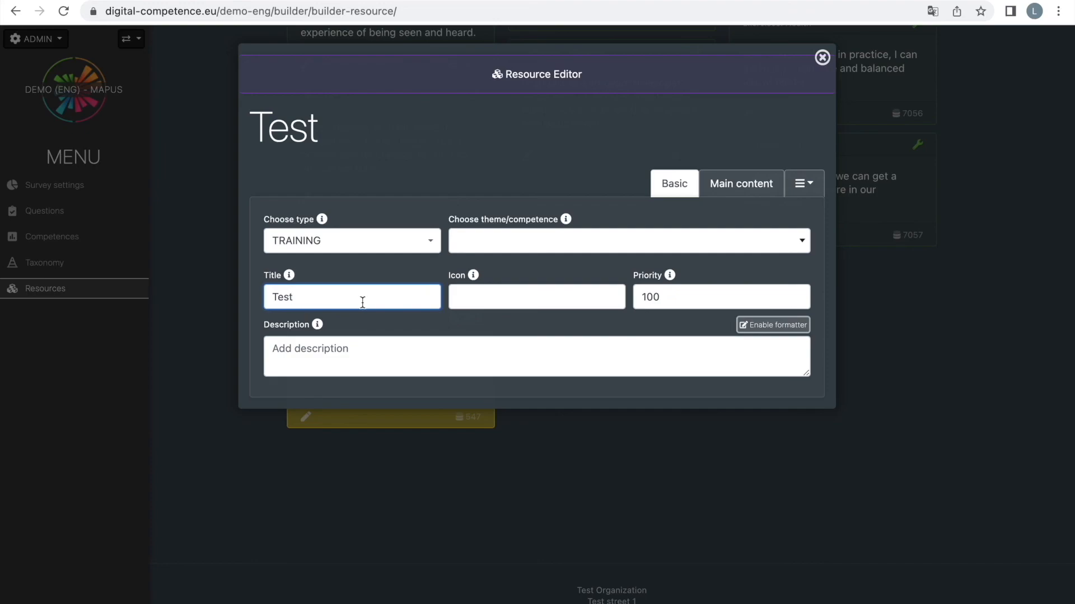
pyautogui.click(336, 357)
pyautogui.write('Te')
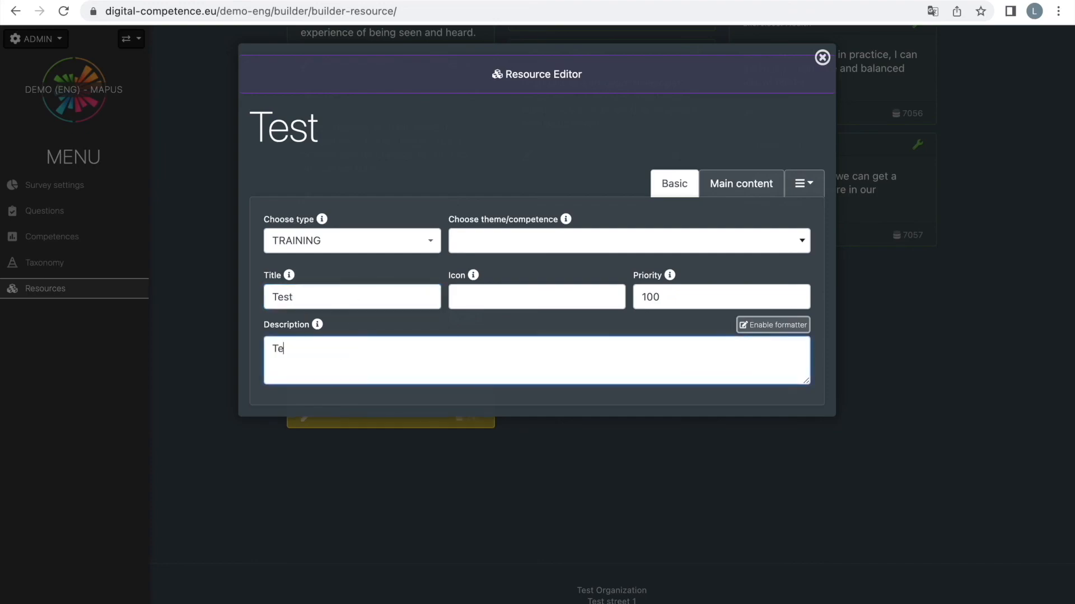
pyautogui.write('st test')
pyautogui.click(922, 339)
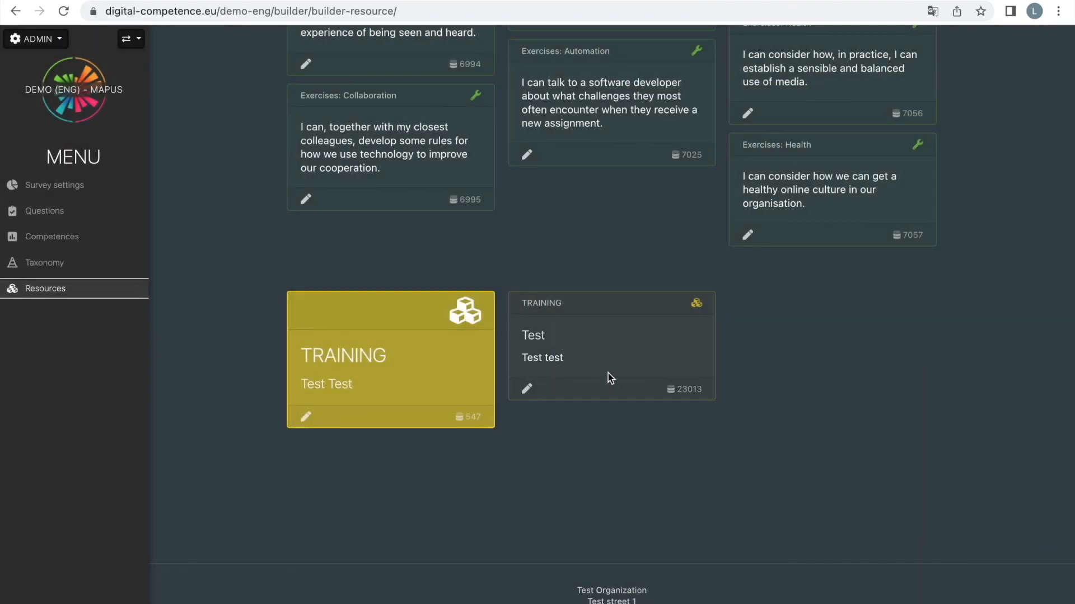
# Enter "This is a test" as the Test resource's main content and reopen the resource to review it
pyautogui.click(527, 389)
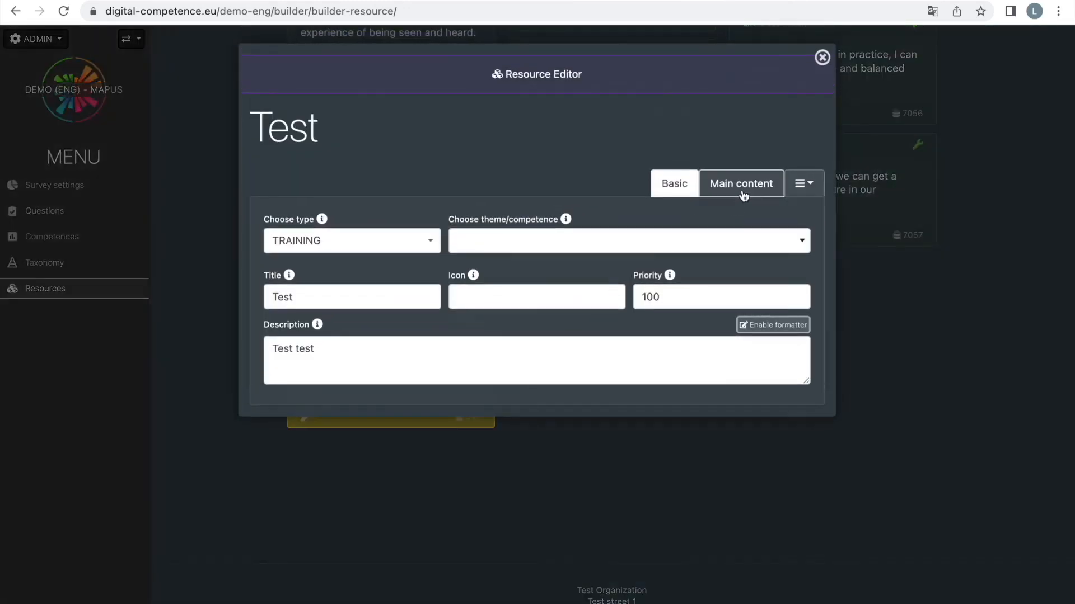
pyautogui.click(743, 190)
pyautogui.click(428, 314)
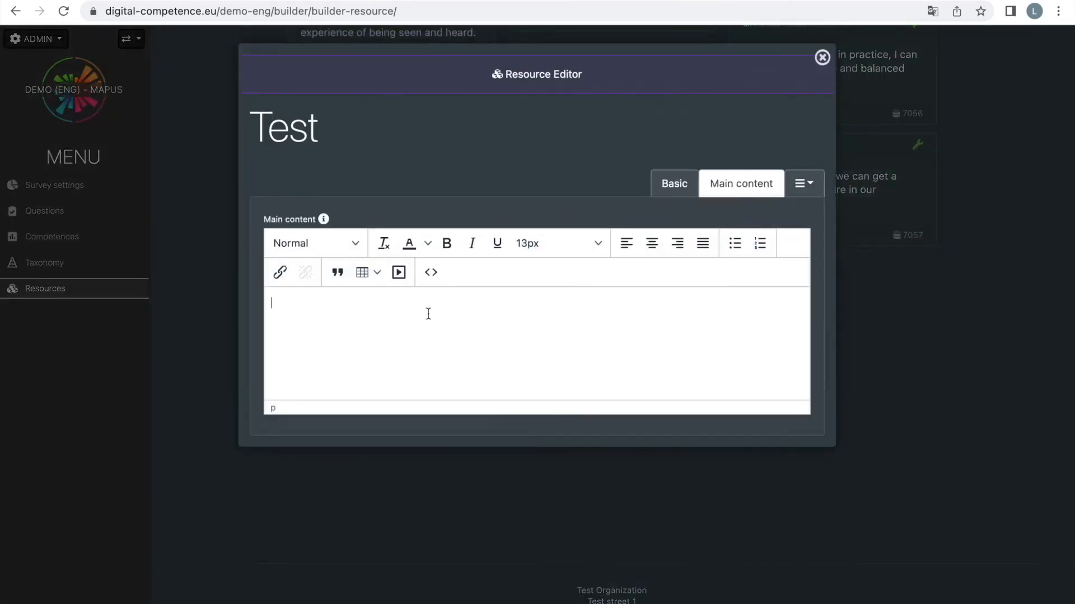
pyautogui.write('This is a test')
pyautogui.click(931, 333)
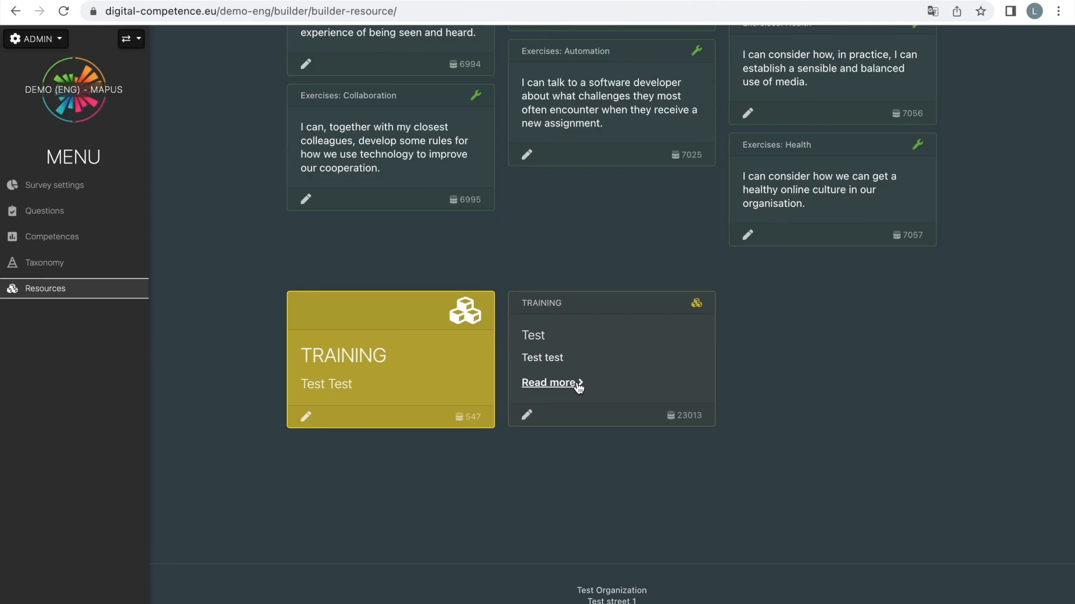
pyautogui.click(528, 414)
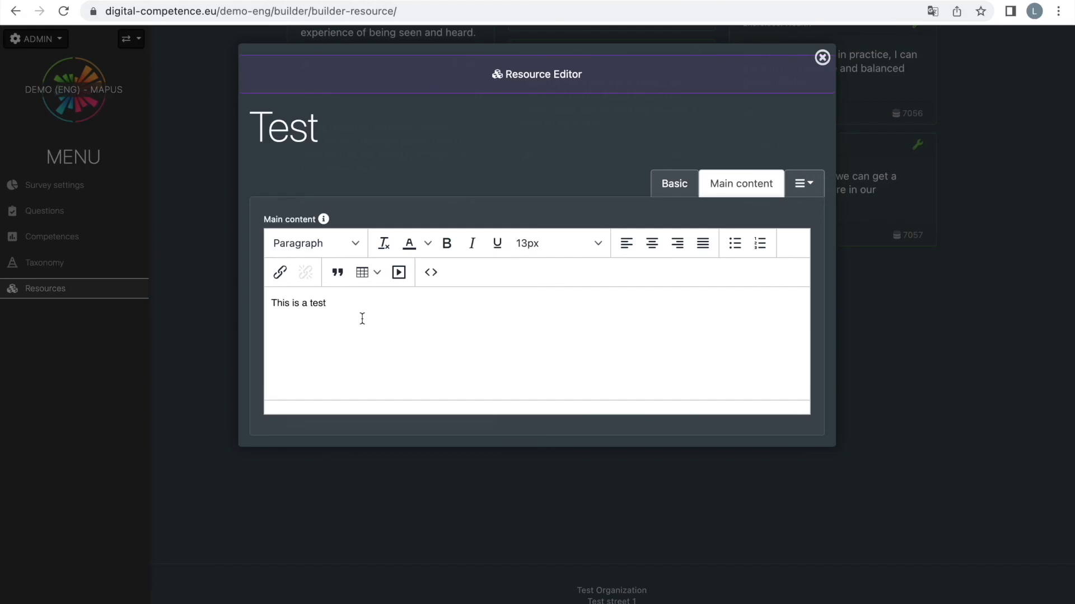
pyautogui.click(995, 384)
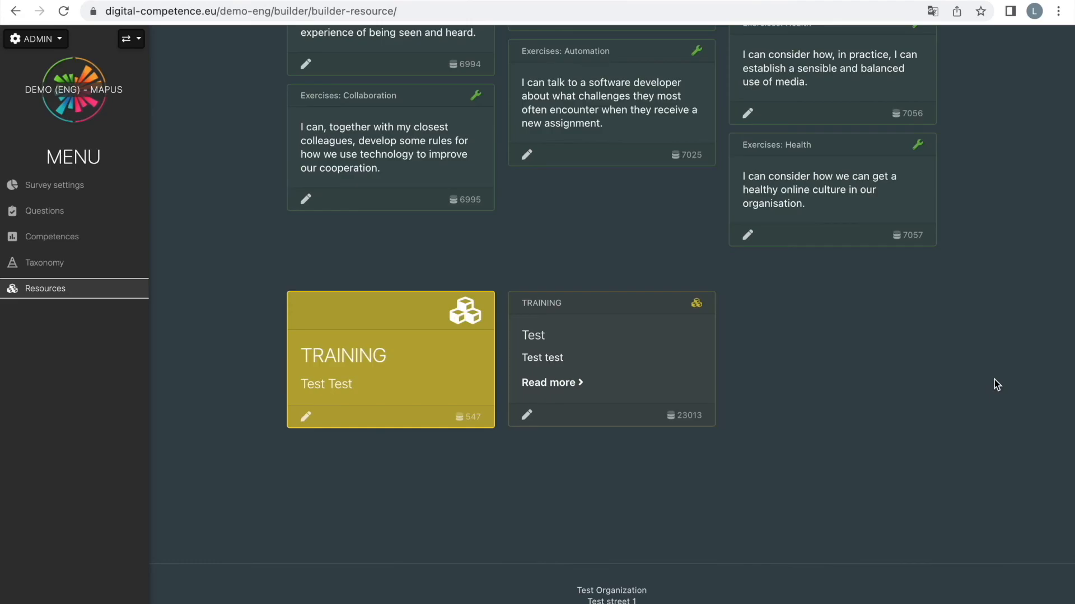